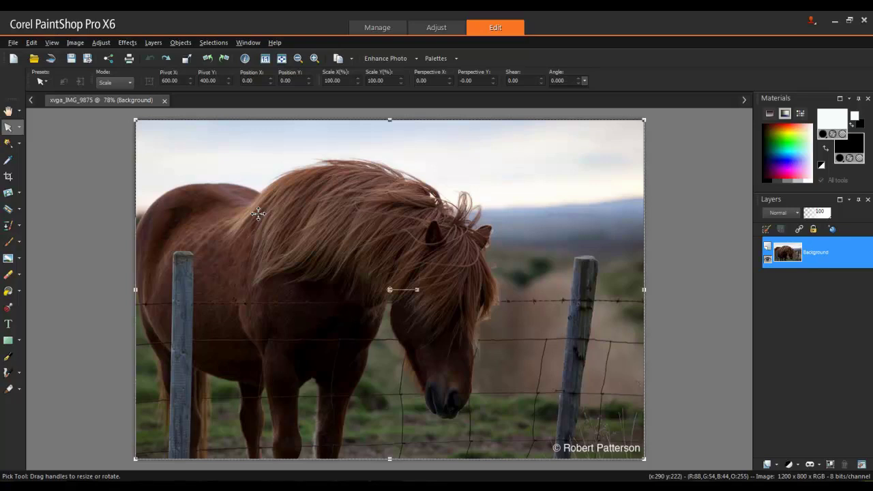
Preview Colorize with saturation 0 on the horse photo, then discard it
click(101, 42)
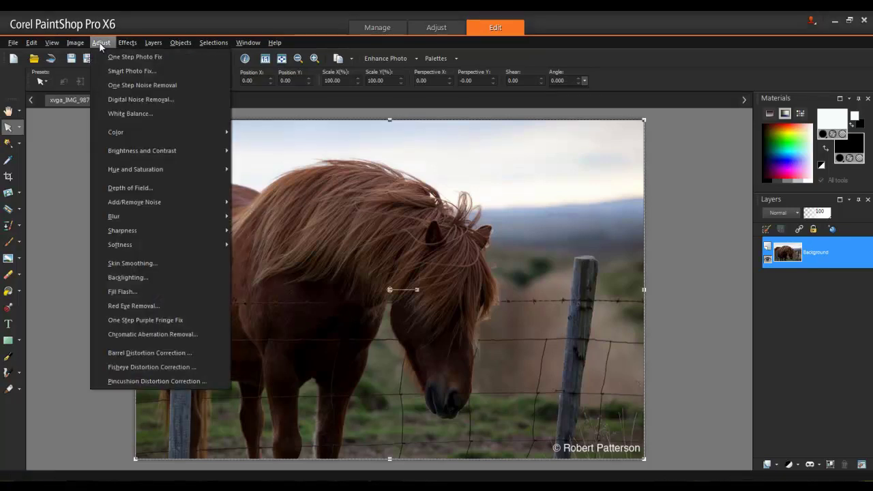
mouse_move(170, 169)
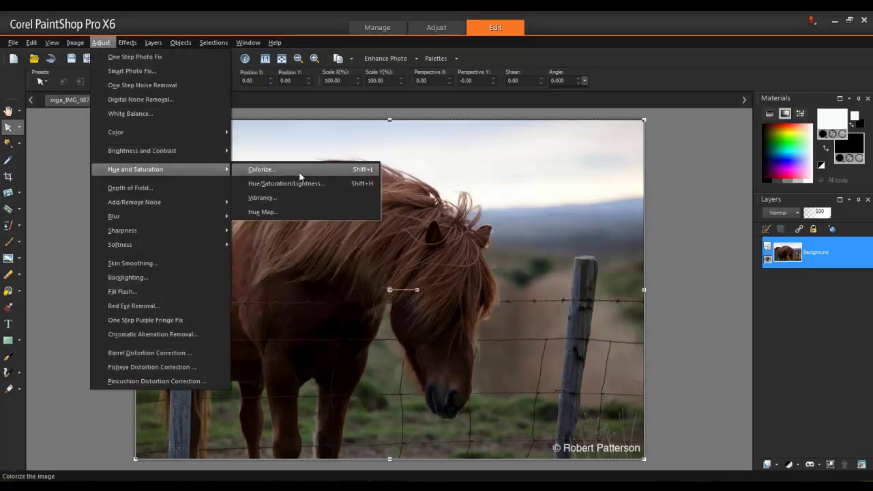
click(341, 171)
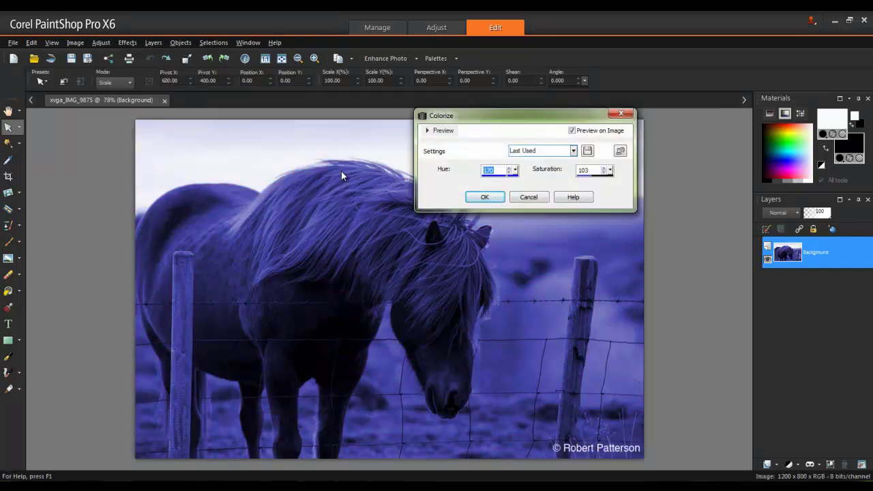
double_click(585, 170)
text(0)
click(531, 197)
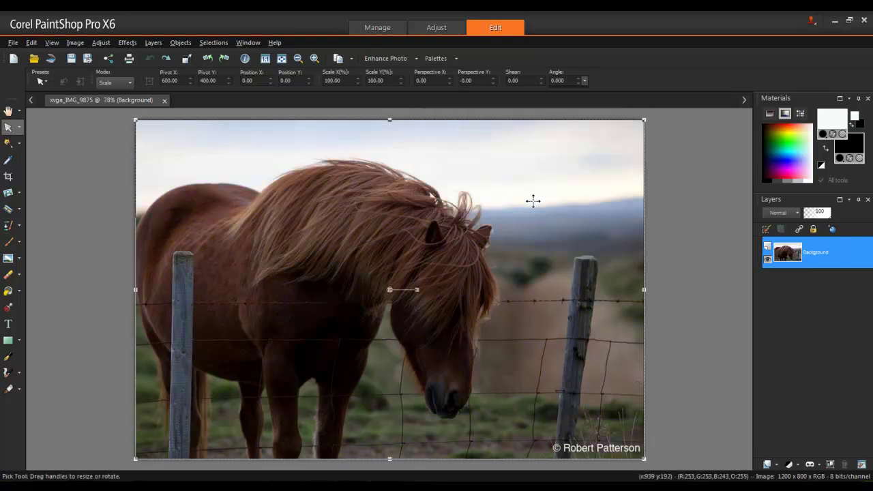
In Hue/Saturation/Lightness, drain the horse photo's saturation and raise its lightness
click(101, 42)
mouse_move(198, 169)
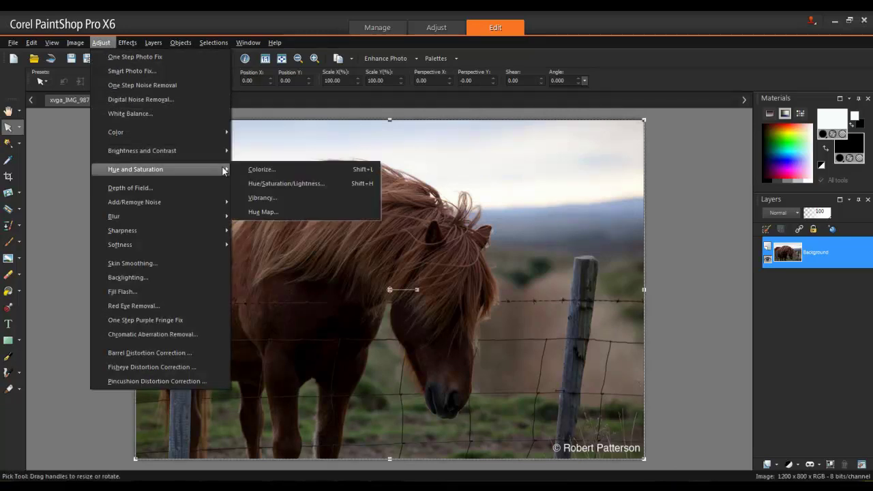
click(350, 183)
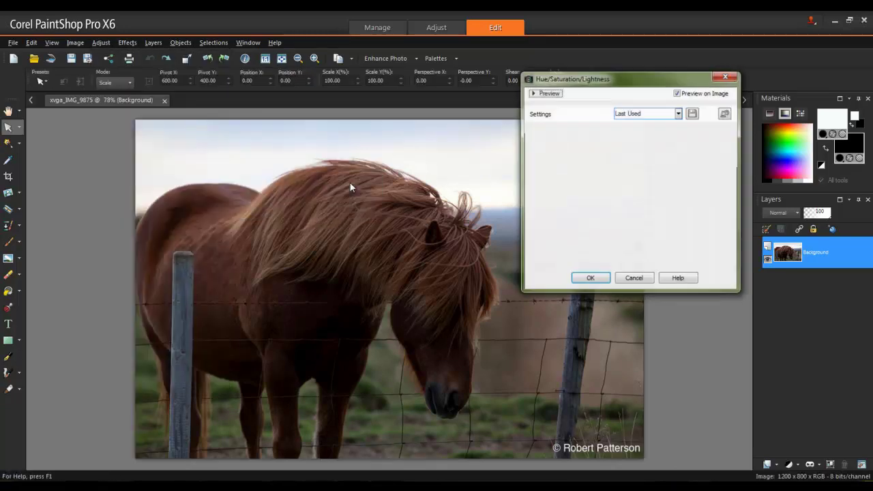
drag(589, 171, 592, 237)
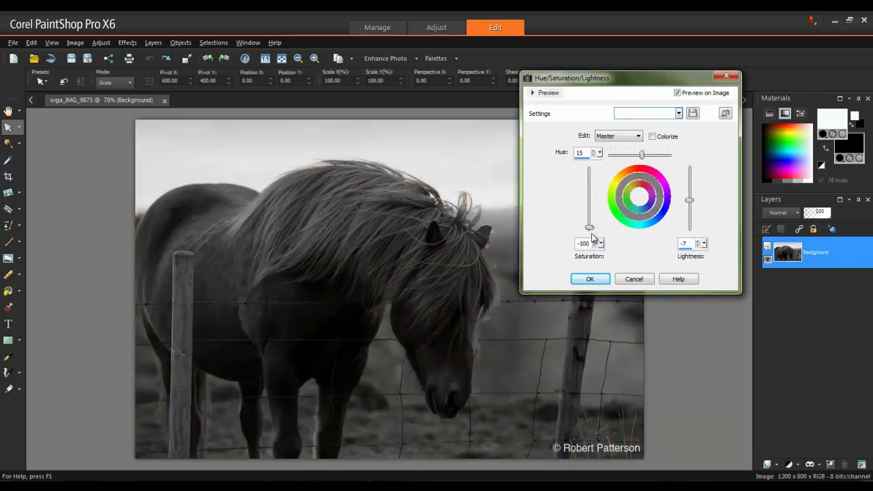
mouse_move(690, 200)
mouse_down()
mouse_move(691, 191)
mouse_move(690, 203)
mouse_up()
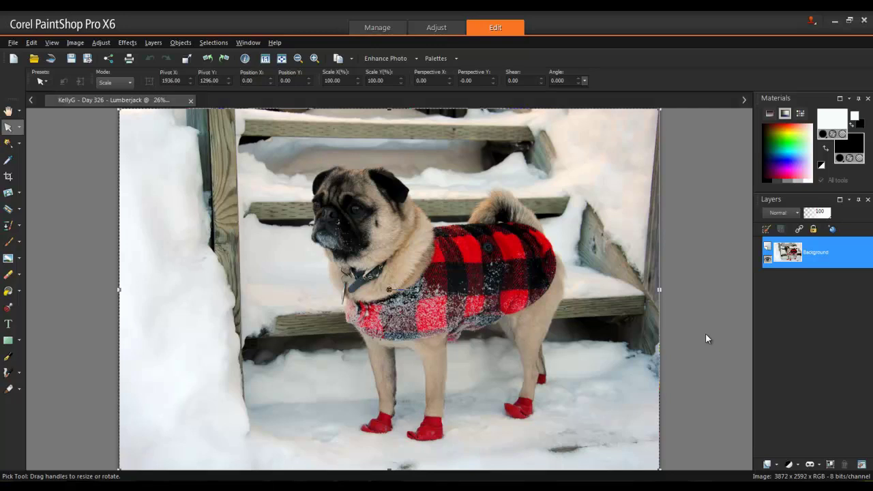
Show the Instant Effects palette from View > Palettes
click(55, 42)
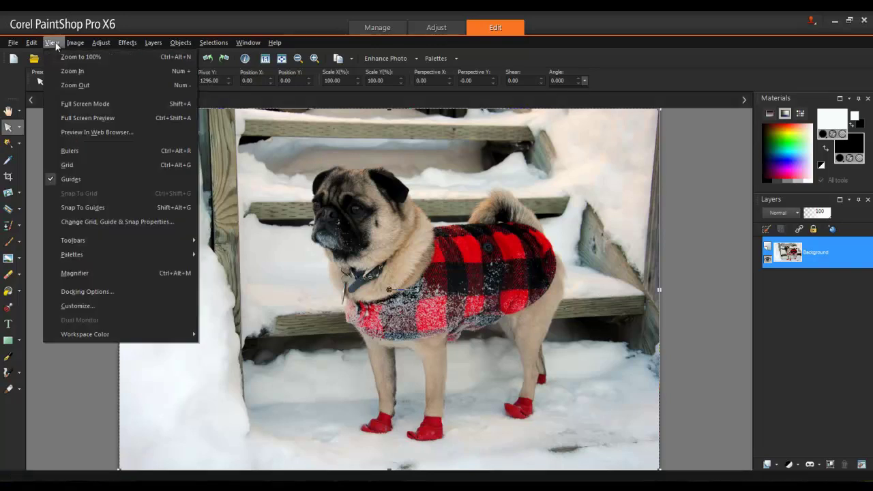
mouse_move(182, 254)
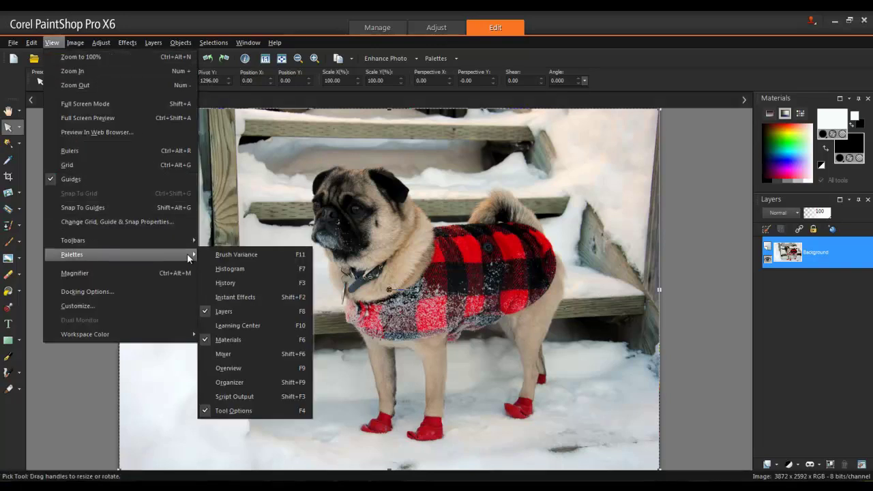
click(271, 296)
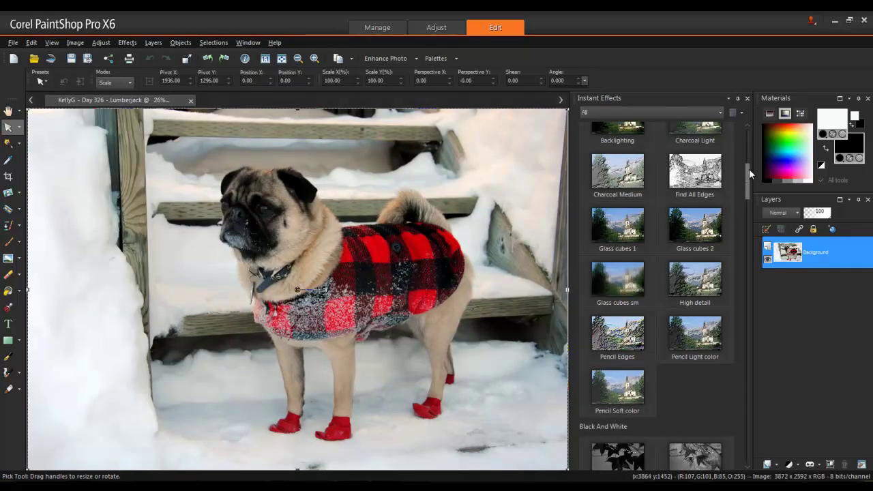
drag(746, 169, 748, 212)
scroll(749, 212, up, 1)
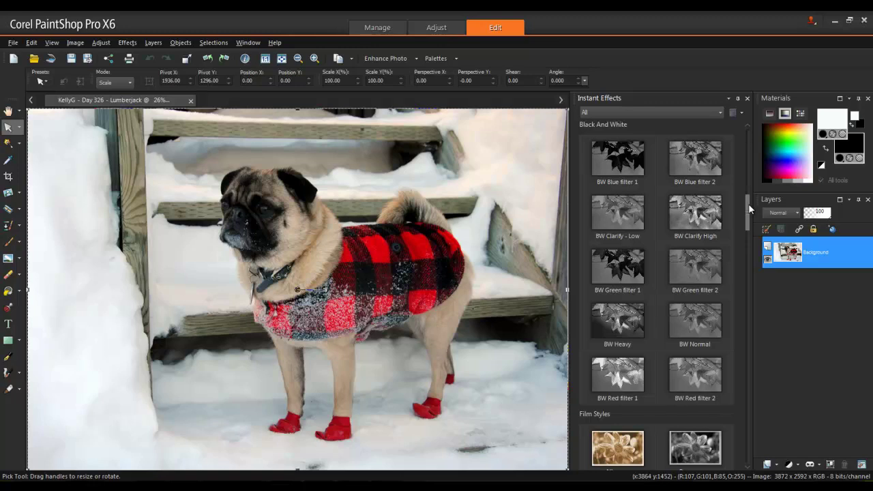
double_click(619, 372)
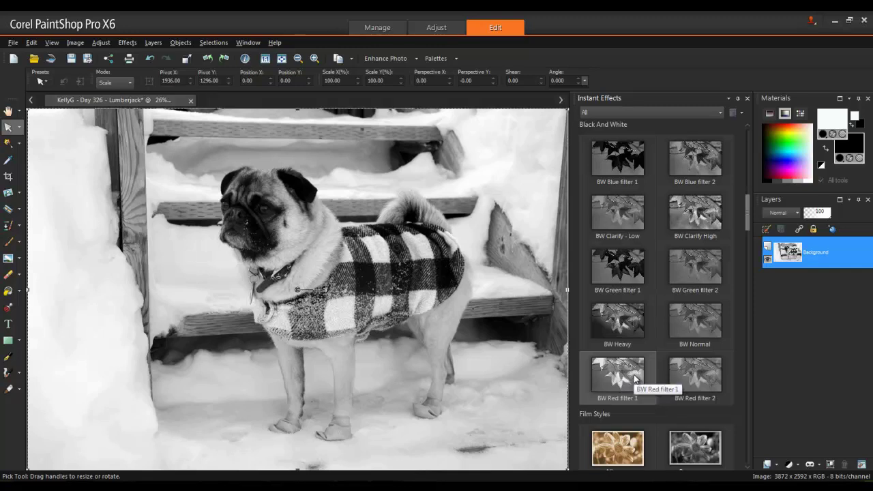
key(ctrl+z)
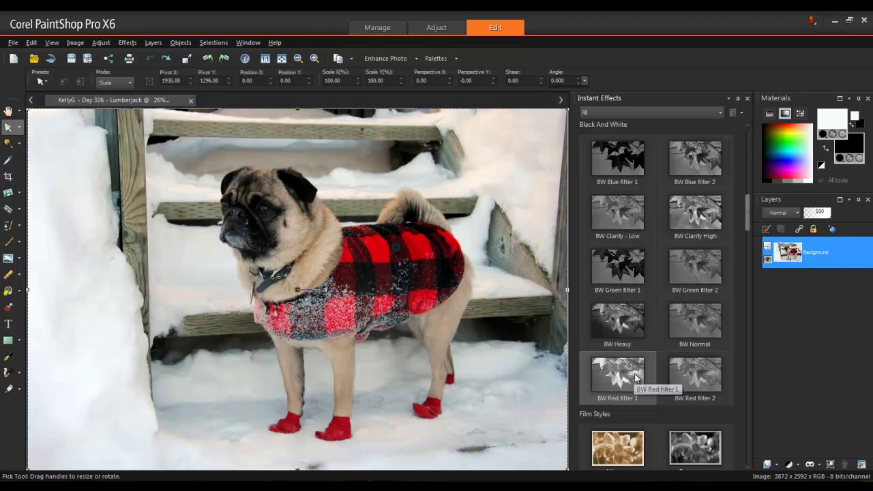
double_click(626, 322)
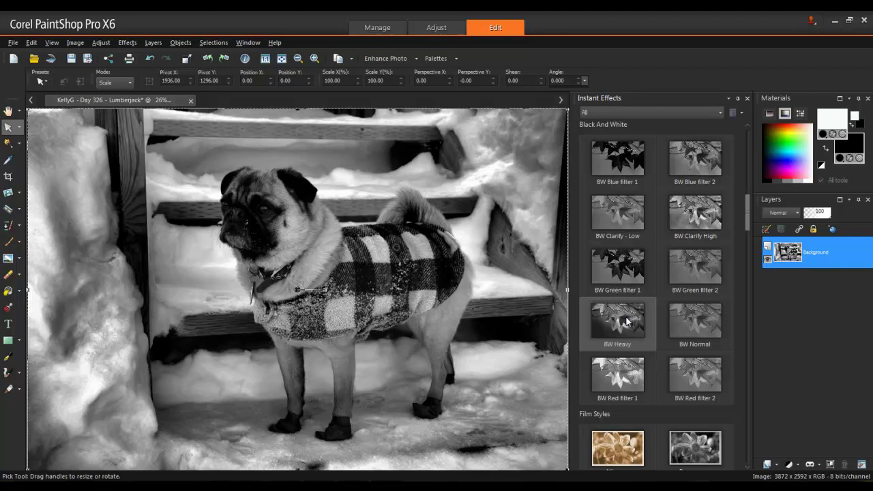
key(ctrl+z)
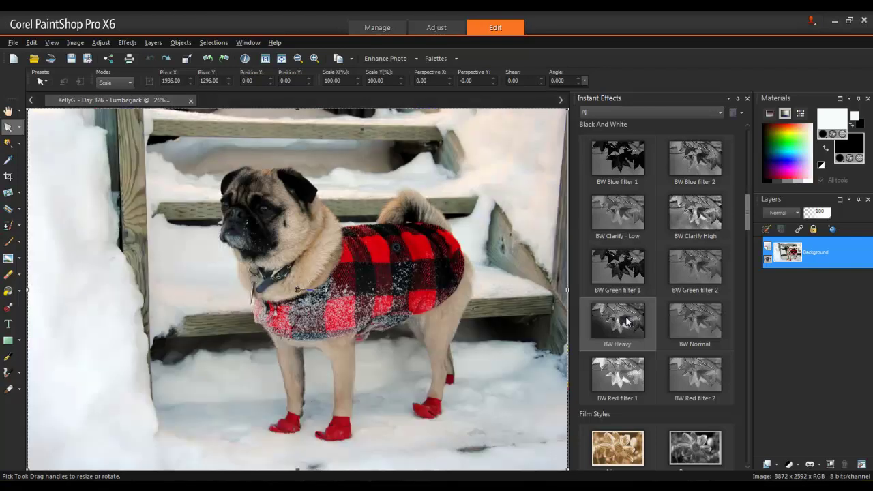
click(705, 213)
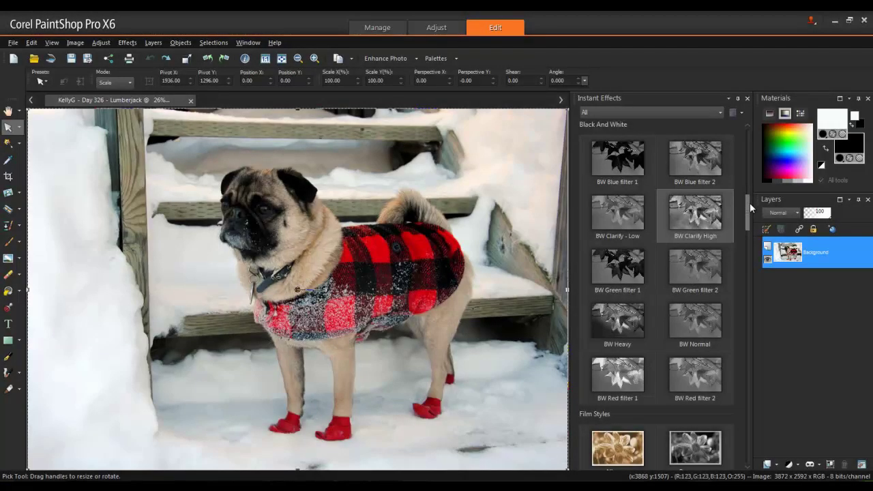
drag(750, 202, 749, 231)
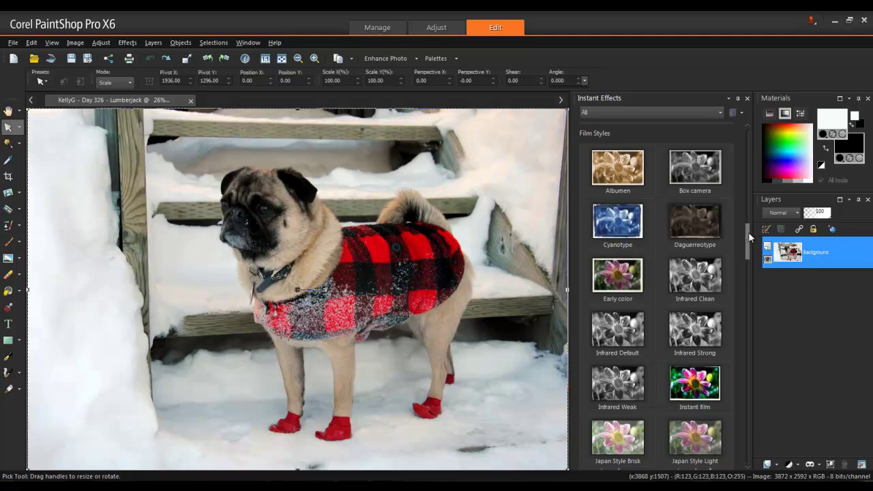
drag(748, 232, 751, 243)
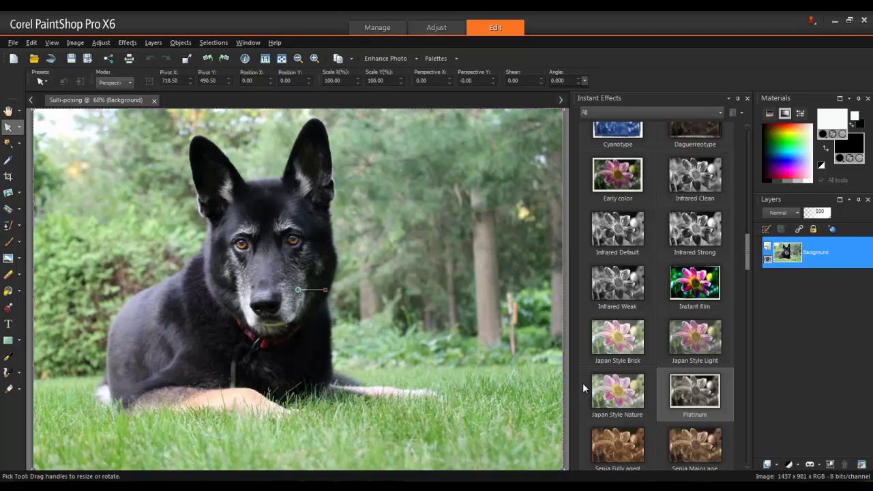
Apply the Black and White Film effect with Brightness -13 and Clarify 62
click(126, 42)
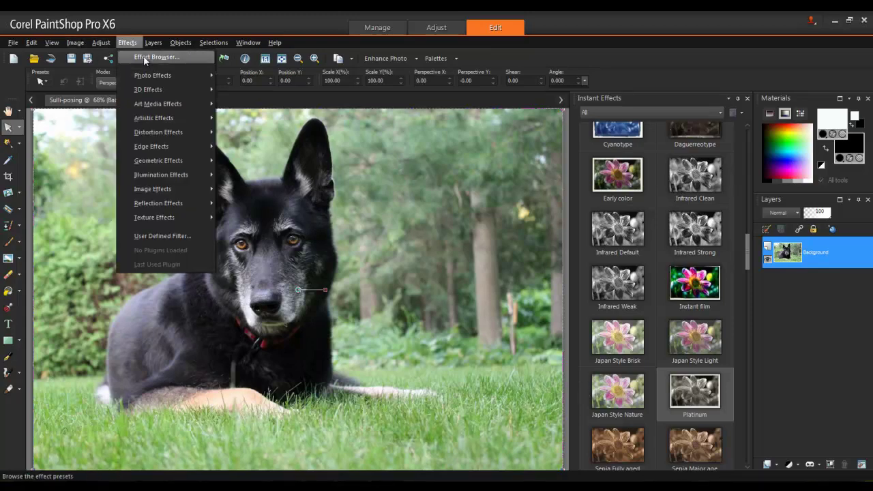
mouse_move(191, 73)
click(301, 107)
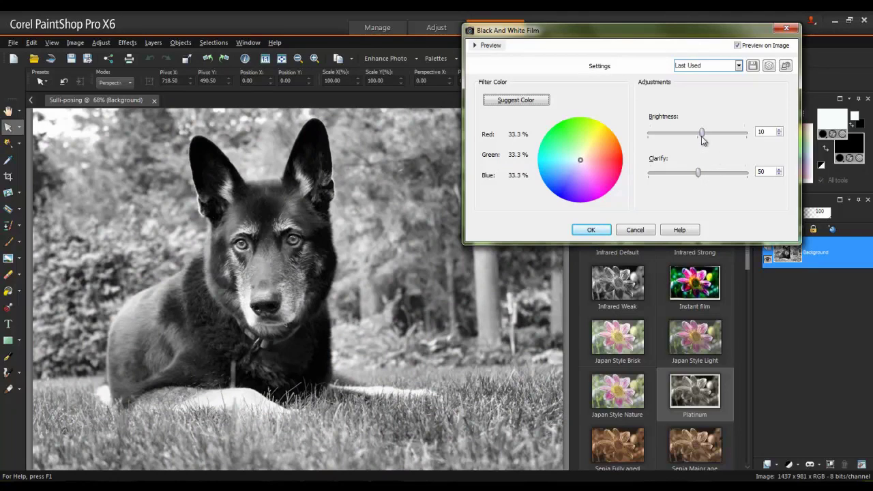
drag(702, 135, 691, 134)
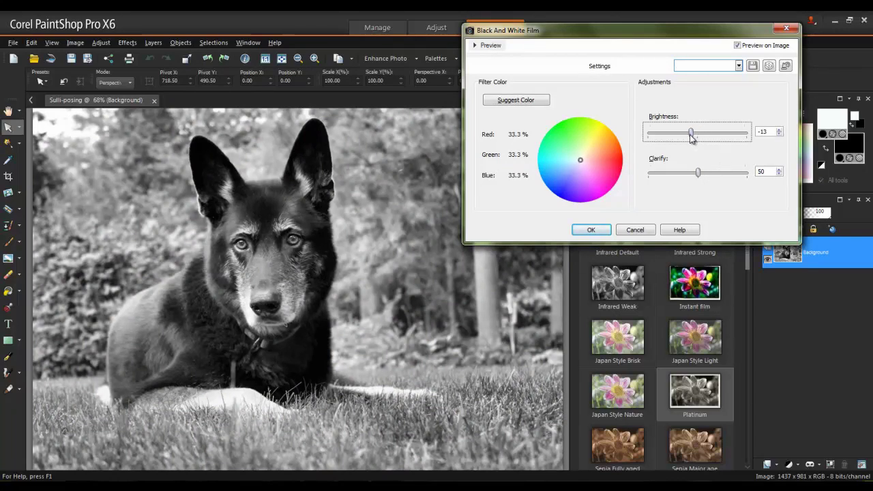
drag(699, 175, 703, 175)
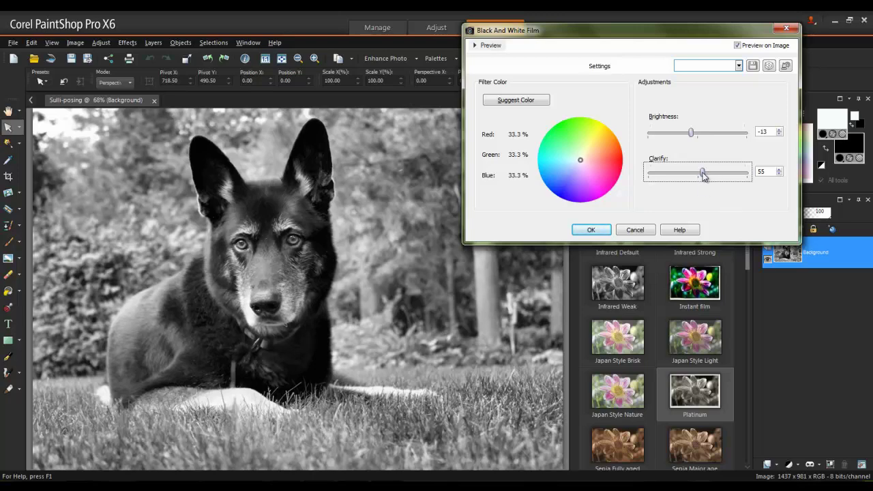
key(Right)
key(Right)
key(Right)
key(Right)
key(Right)
key(Right)
key(Right)
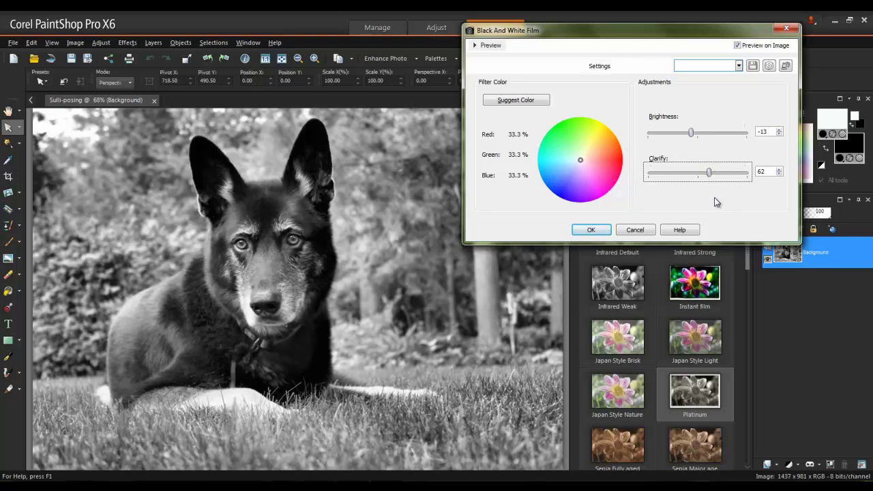
click(585, 231)
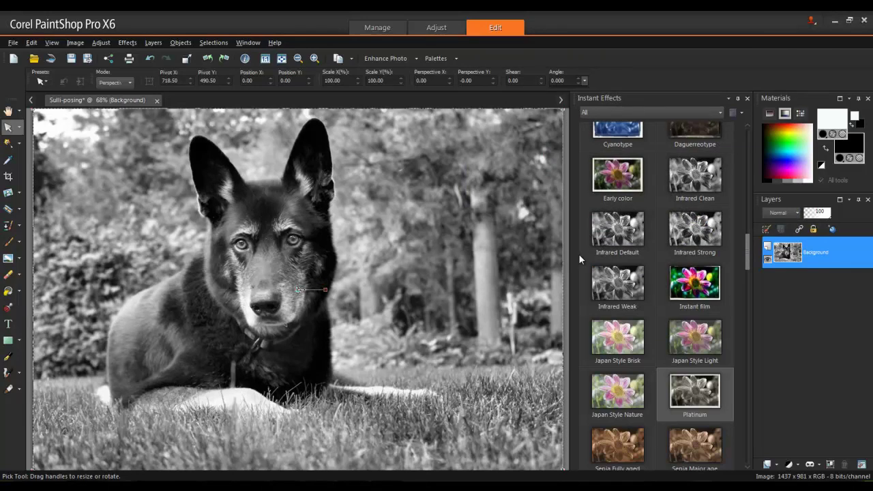
Duplicate the Background layer and blend the copy in Soft Light at 18% opacity
click(152, 42)
click(234, 151)
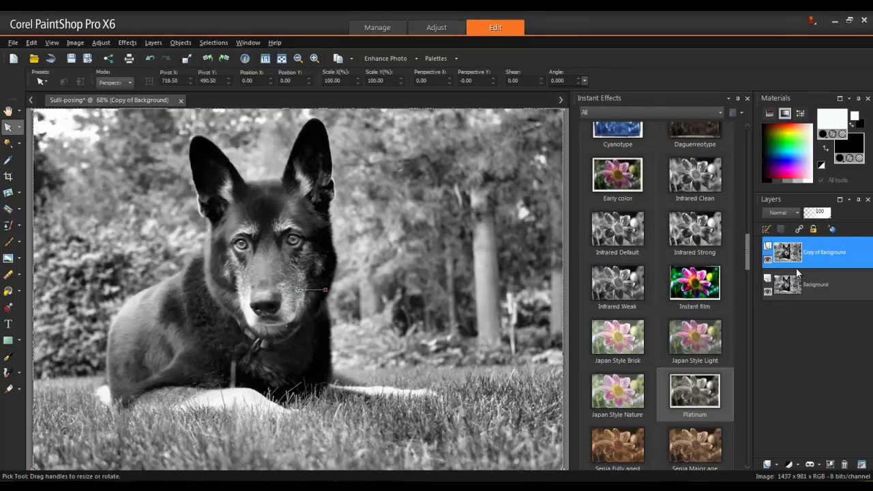
click(795, 214)
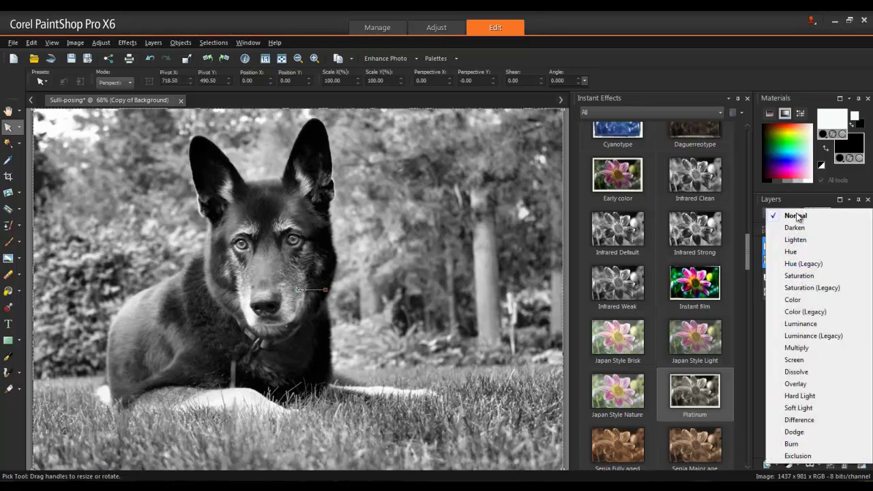
click(817, 407)
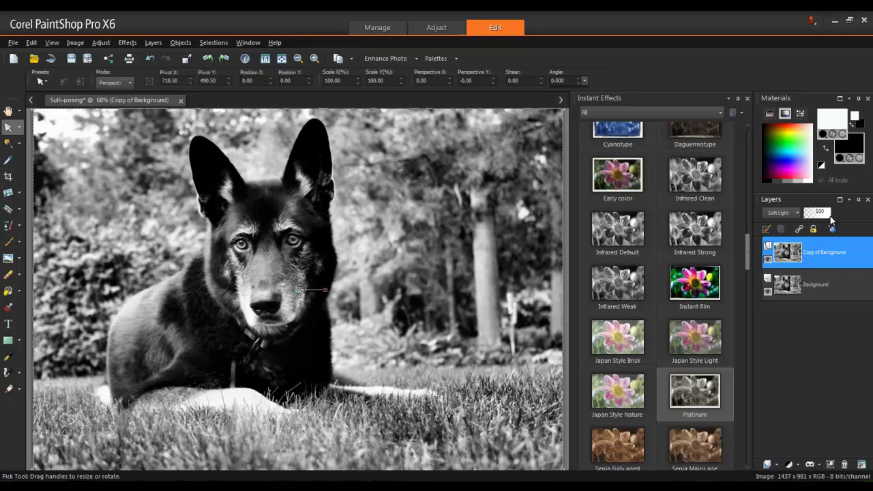
drag(826, 216, 809, 218)
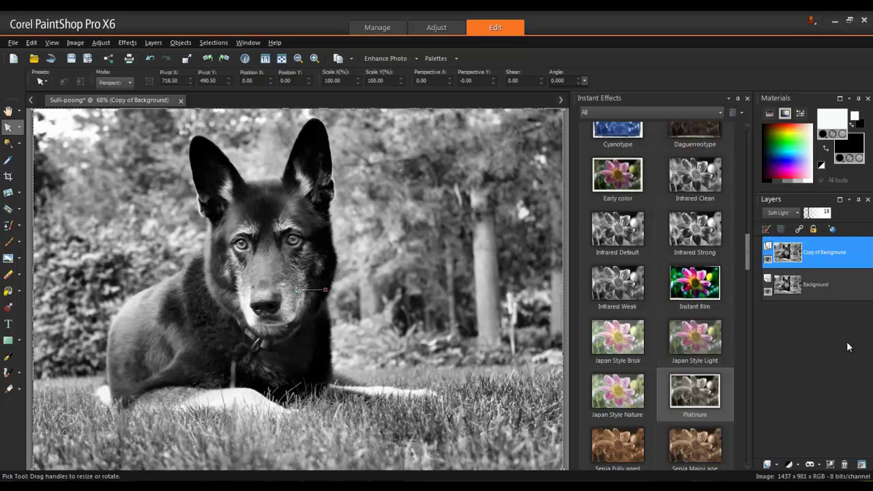
Duplicate Background again and set the top Copy of Background to Screen blend mode
click(826, 287)
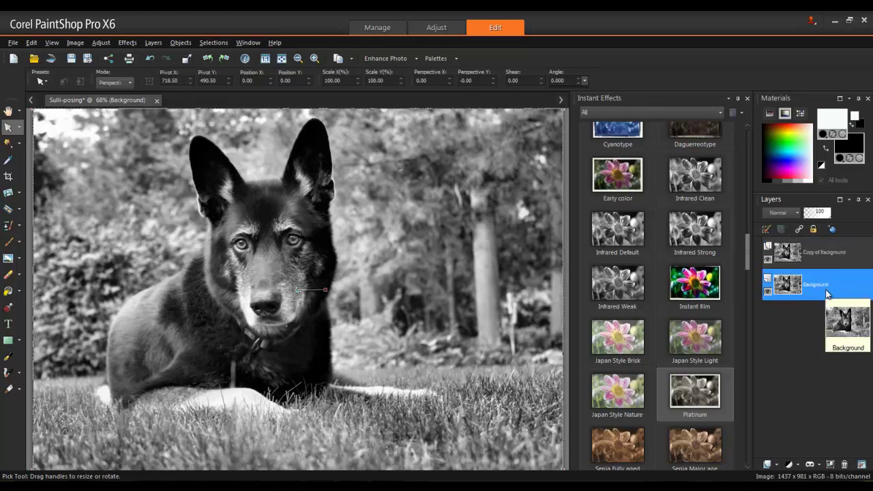
click(153, 42)
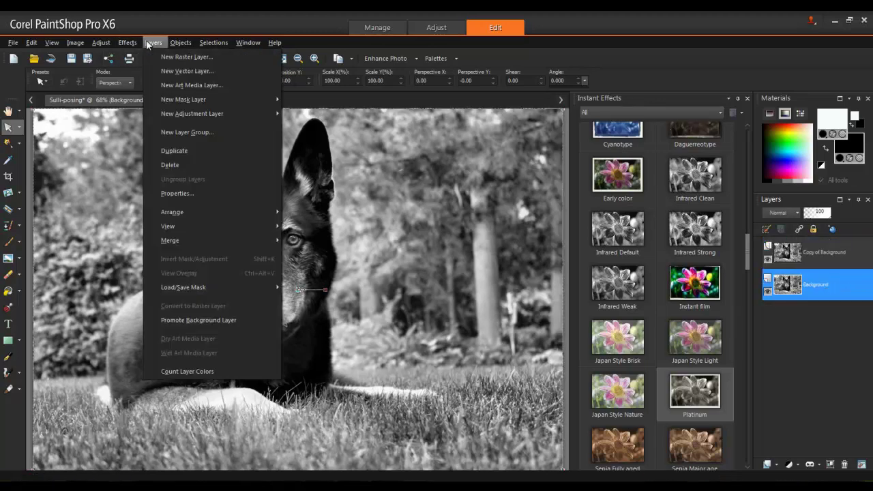
click(210, 153)
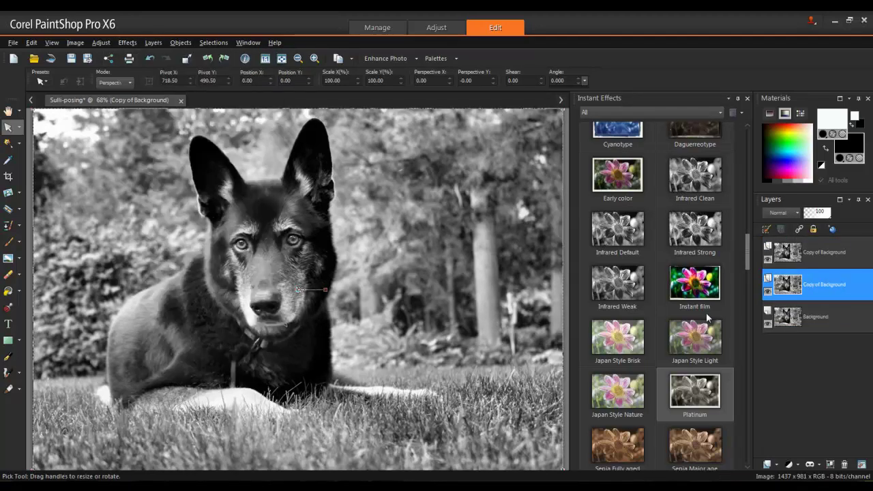
click(838, 252)
mouse_move(837, 252)
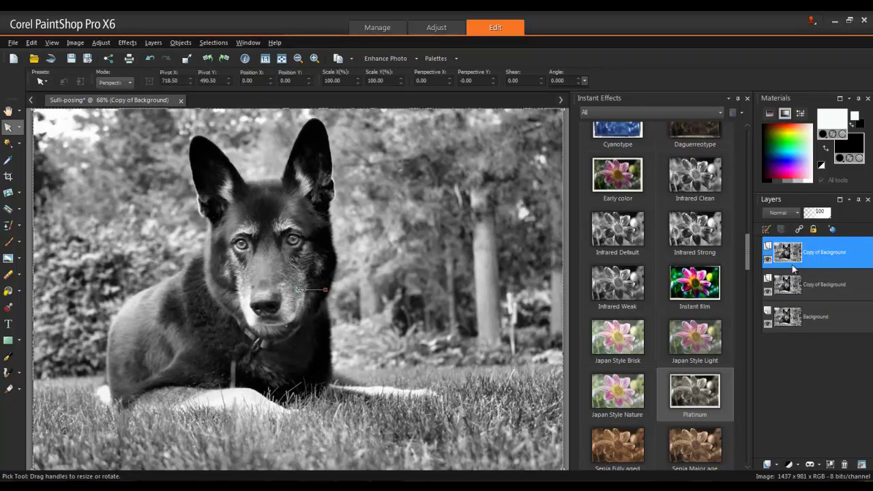
click(796, 213)
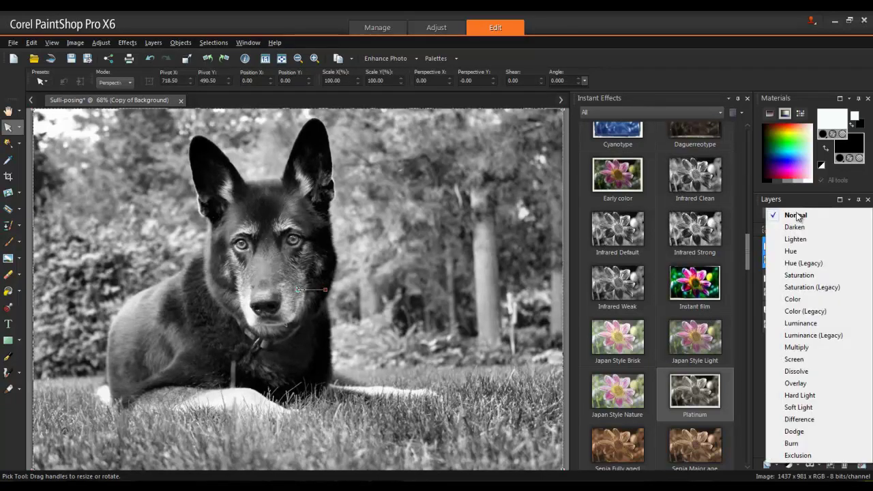
click(814, 359)
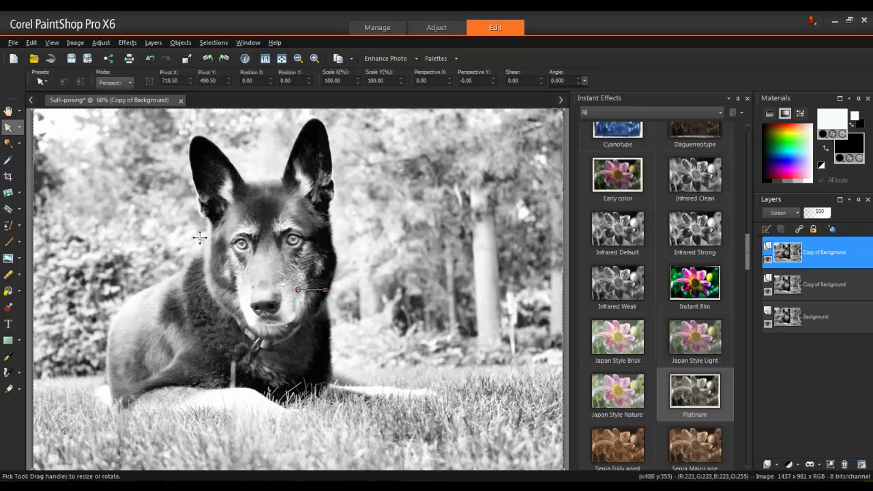
With a size 94, opacity 45 eraser, erase the Screen layer over the chest and grass
click(9, 276)
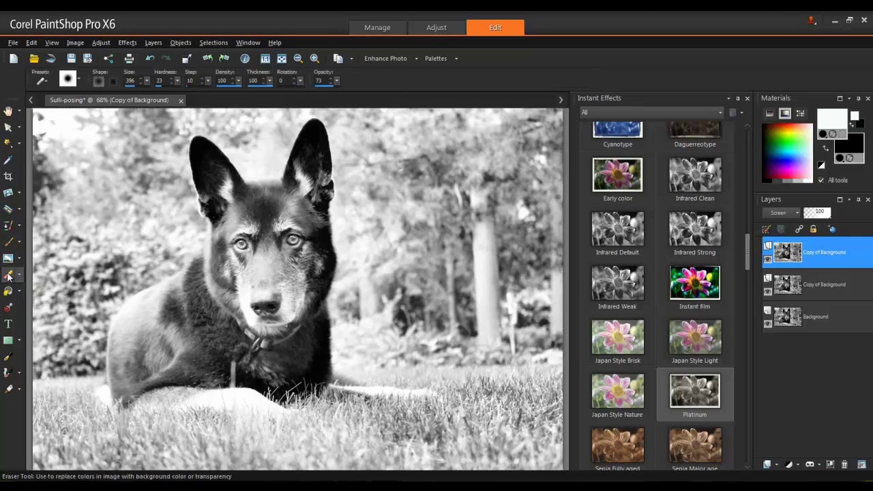
scroll(131, 91, down, 5)
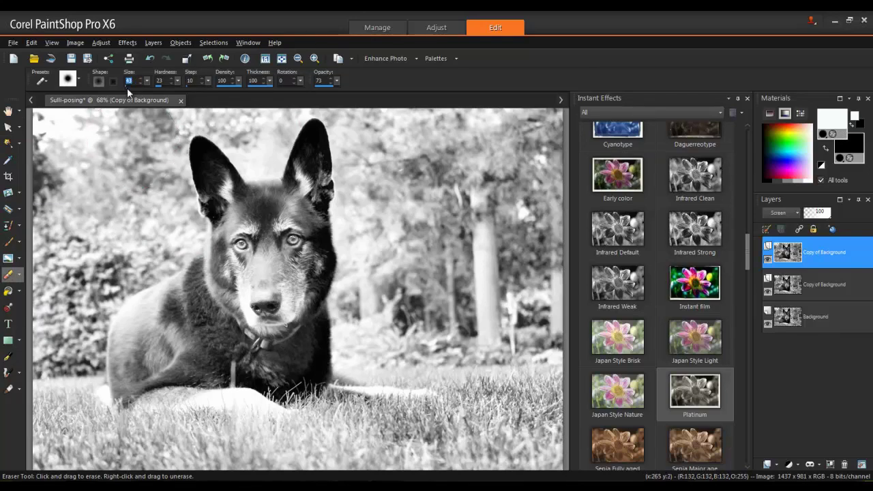
drag(146, 80, 152, 89)
click(318, 80)
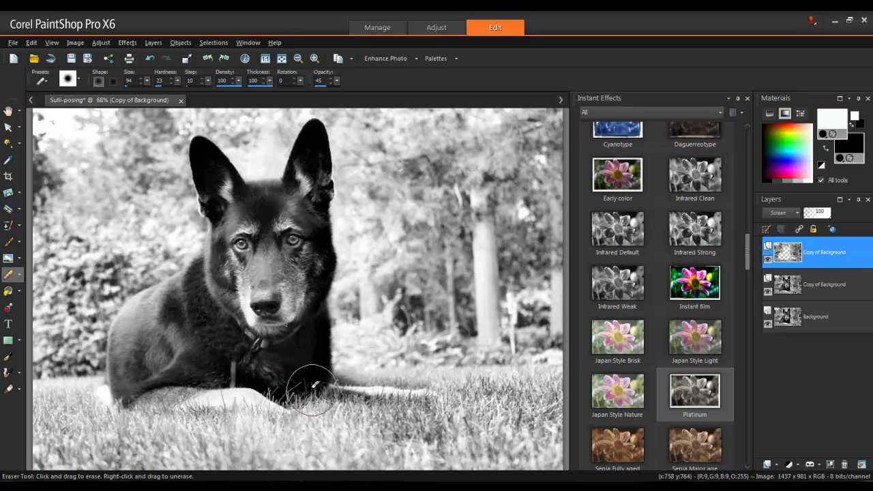
drag(302, 383, 341, 386)
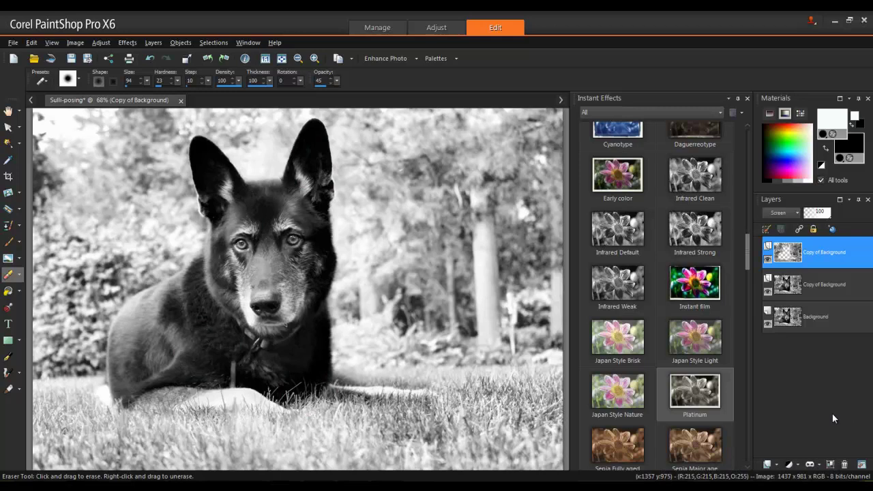
Add a new empty raster layer, Raster 1
click(154, 42)
click(157, 55)
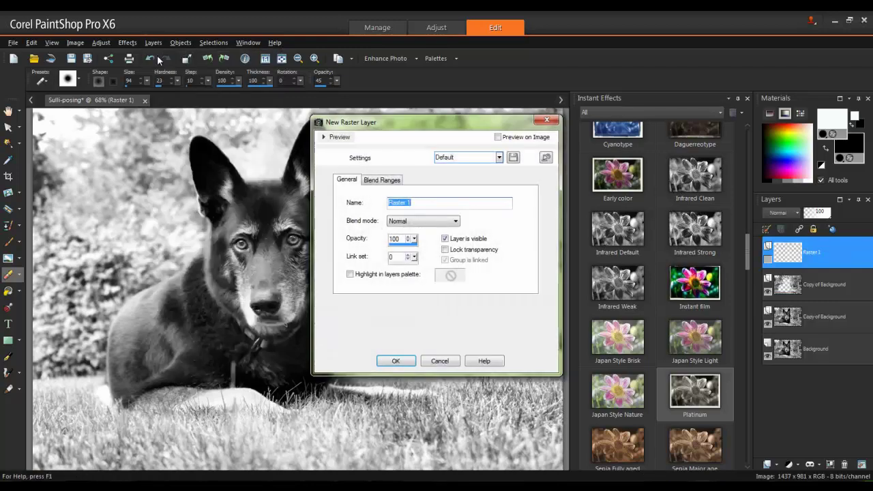
click(393, 362)
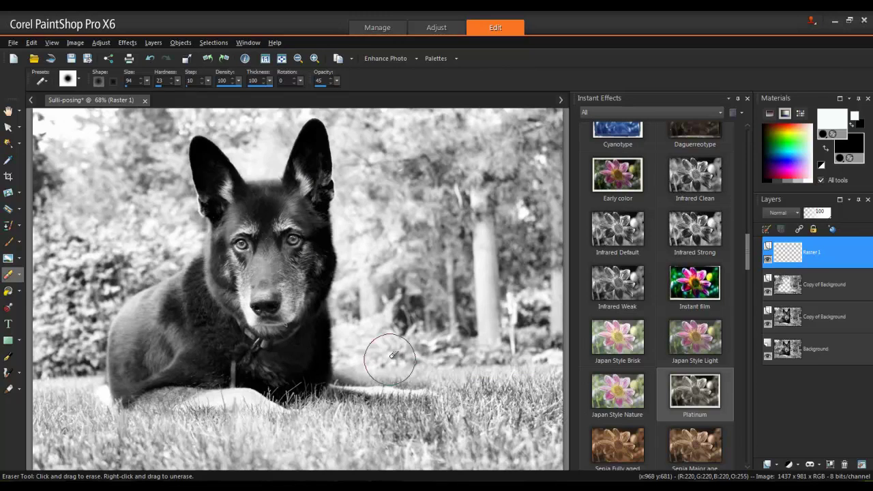
Select the Paint Brush and set the foreground colour to white
click(10, 247)
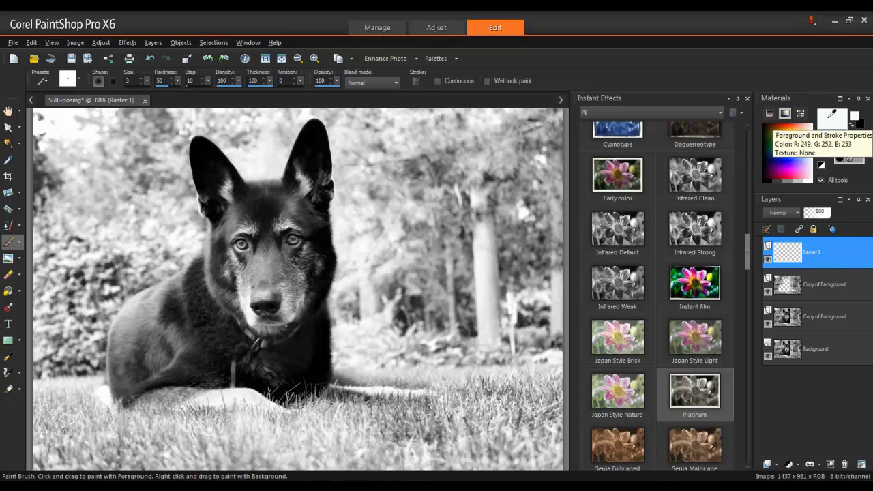
click(831, 120)
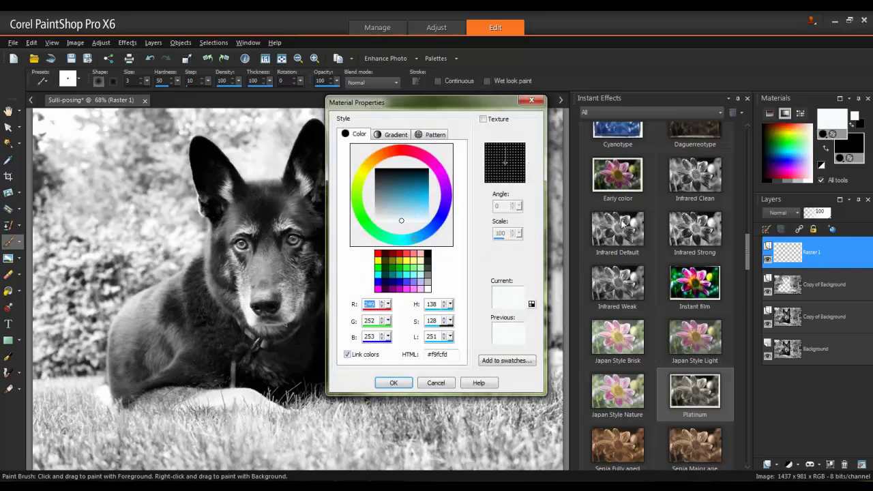
click(429, 289)
click(393, 383)
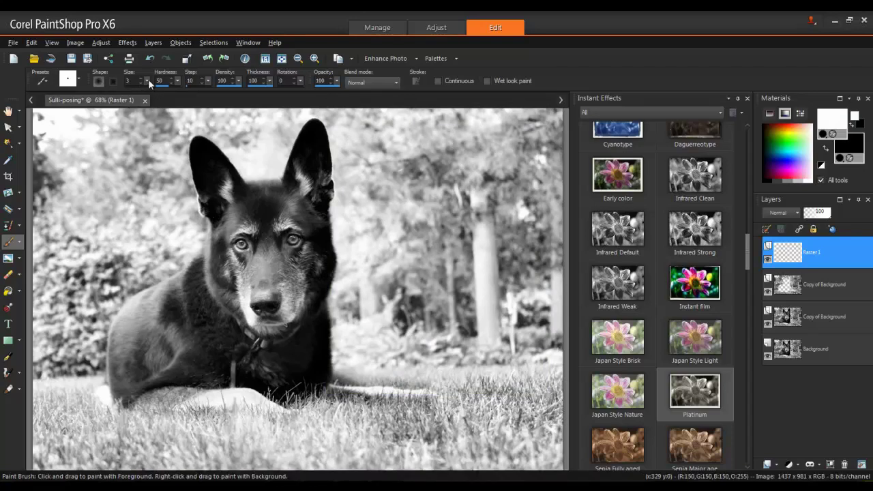
Set the brush to size 94 and opacity 27, then paint white along the photo's edges
mouse_move(148, 79)
mouse_down()
mouse_move(166, 84)
mouse_move(146, 82)
mouse_move(158, 89)
mouse_up()
drag(320, 85, 318, 86)
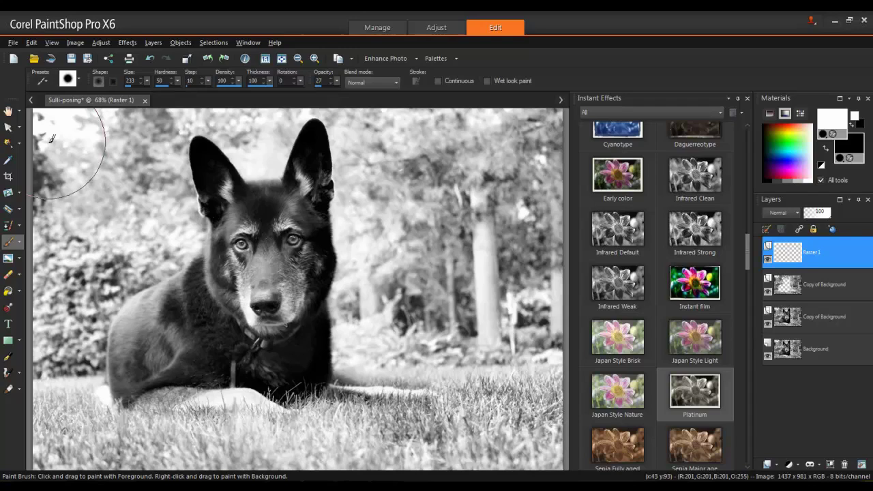
mouse_move(68, 155)
mouse_down()
mouse_move(89, 156)
mouse_move(60, 153)
mouse_move(61, 293)
mouse_move(86, 410)
mouse_move(122, 454)
mouse_move(82, 225)
mouse_move(127, 126)
mouse_move(80, 245)
mouse_move(71, 171)
mouse_move(81, 197)
mouse_move(109, 156)
mouse_move(143, 147)
mouse_move(52, 162)
mouse_move(109, 143)
mouse_move(62, 341)
mouse_up()
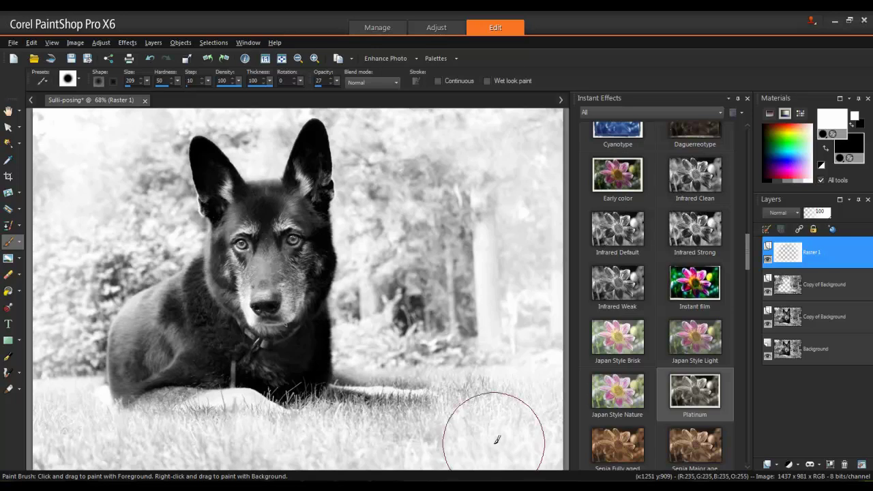
Save the image as Sulli-posing2.pspimage in PSPIMAGE format
click(12, 43)
click(43, 118)
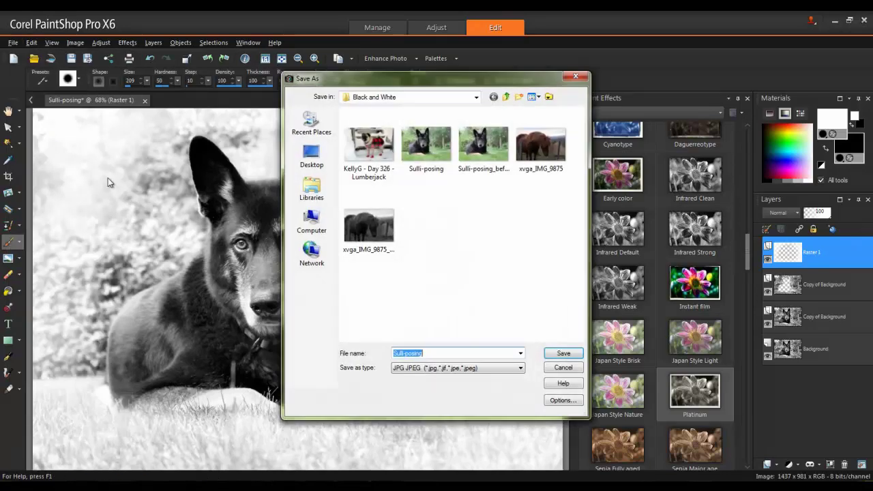
click(467, 368)
click(444, 159)
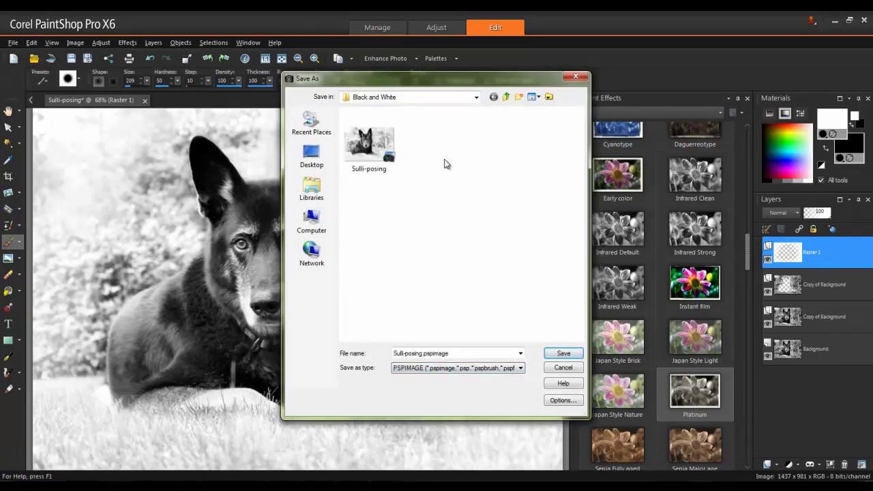
double_click(421, 353)
click(421, 354)
text(2)
click(555, 356)
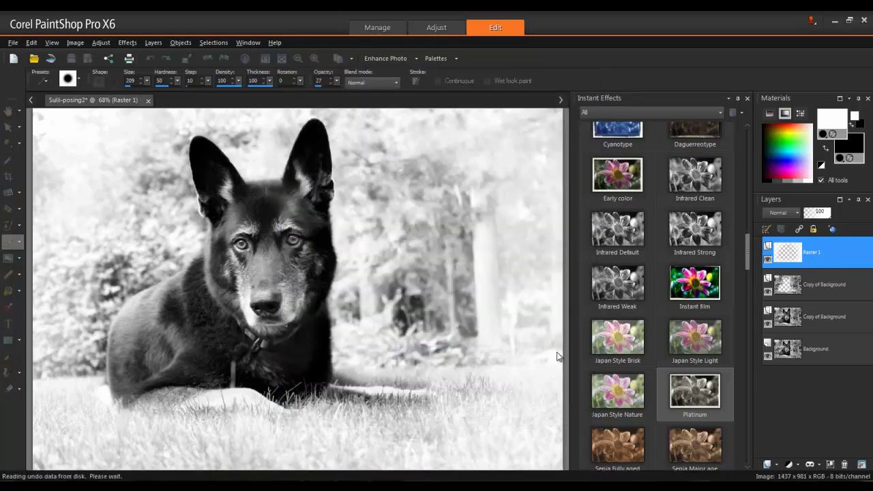
Save a JPEG copy as Sulli-posing2.jpg, accepting the merged-image warning
click(13, 43)
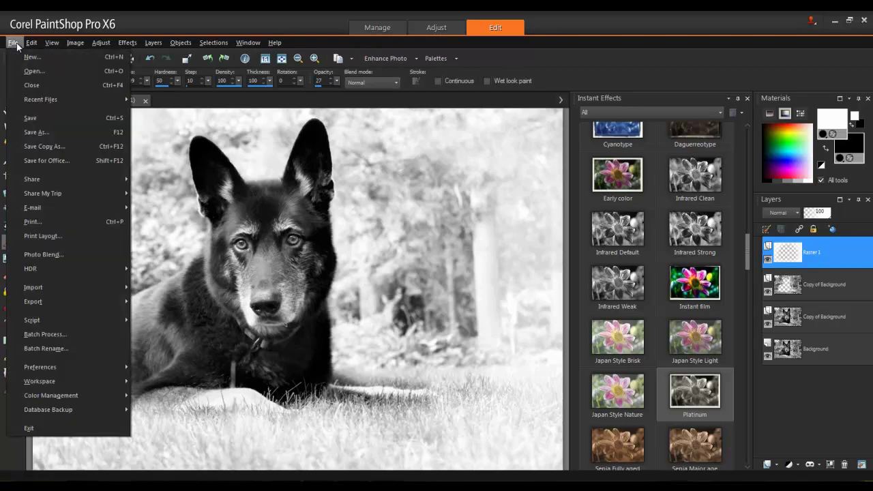
click(80, 132)
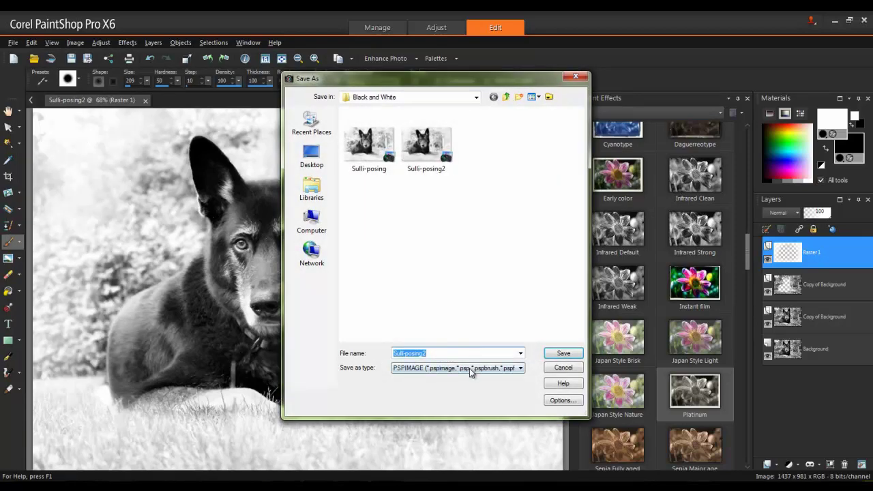
click(469, 369)
click(455, 161)
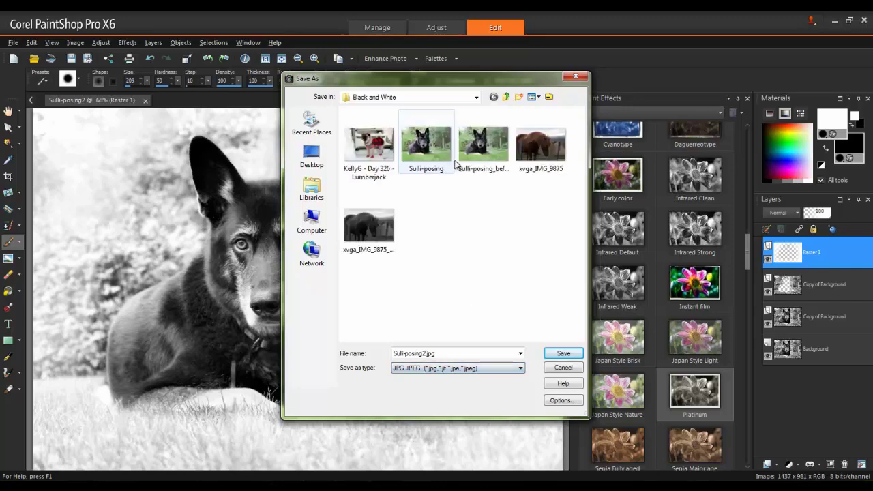
click(564, 352)
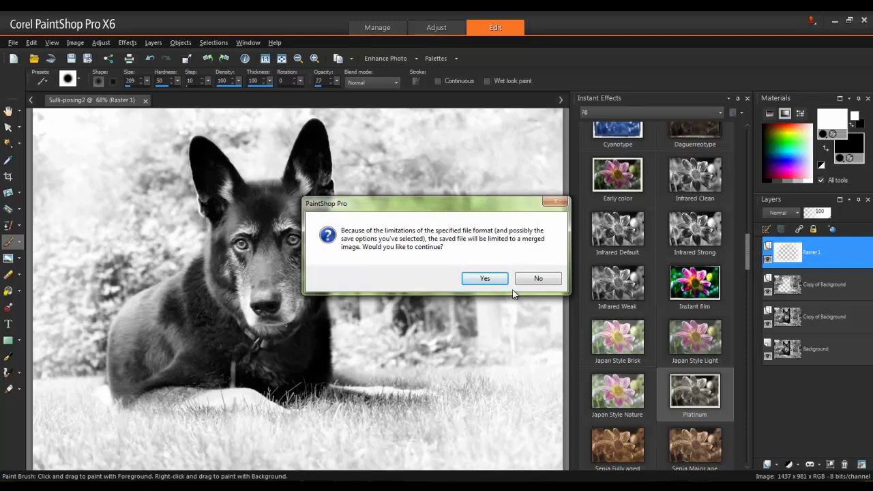
click(485, 277)
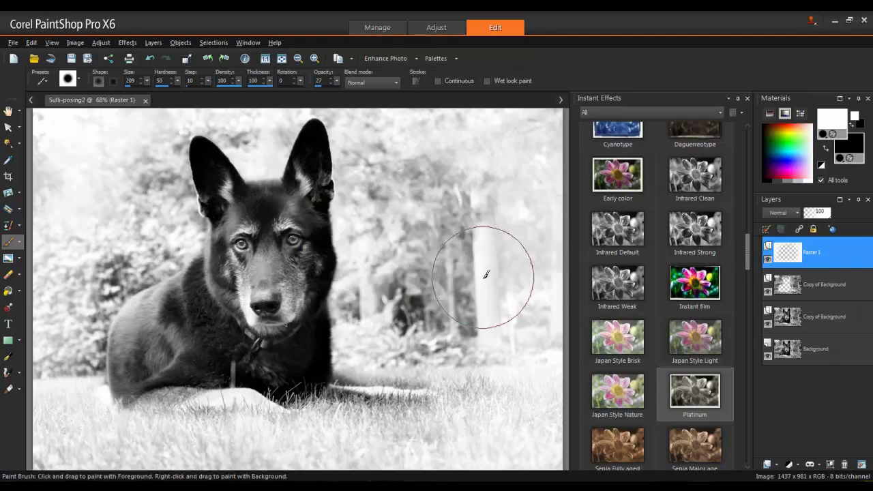